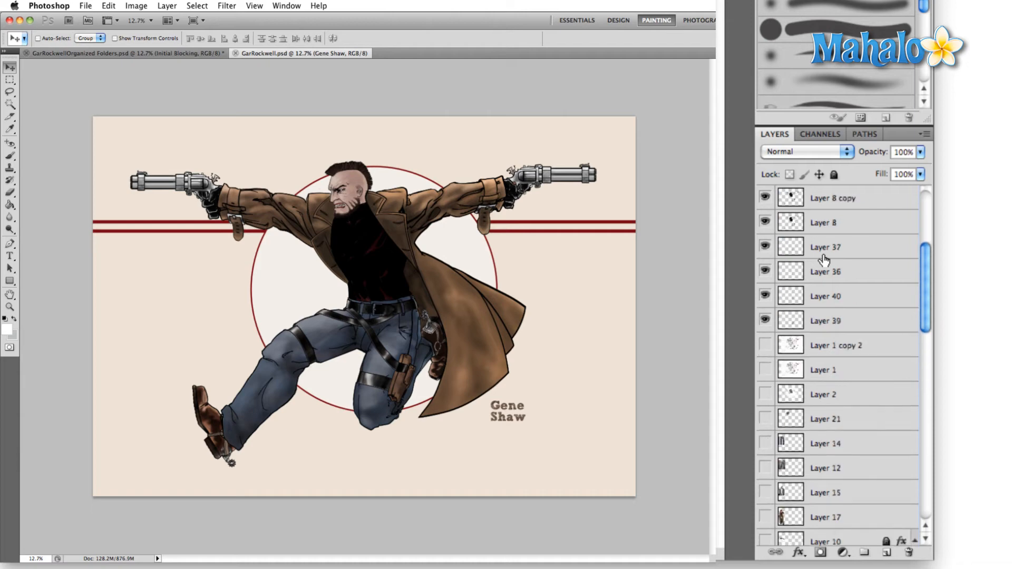
- Paint over the revolver at the artwork's right on the merged layer using a 98 px soft brush in the sampled beige background color
scroll(823, 259, down, 5)
scroll(824, 259, up, 5)
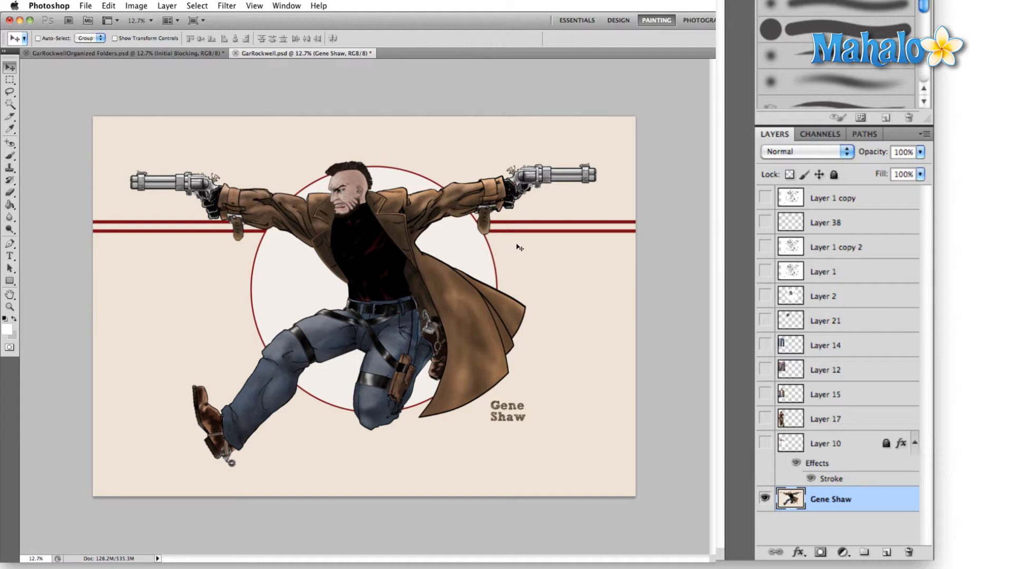
key(b)
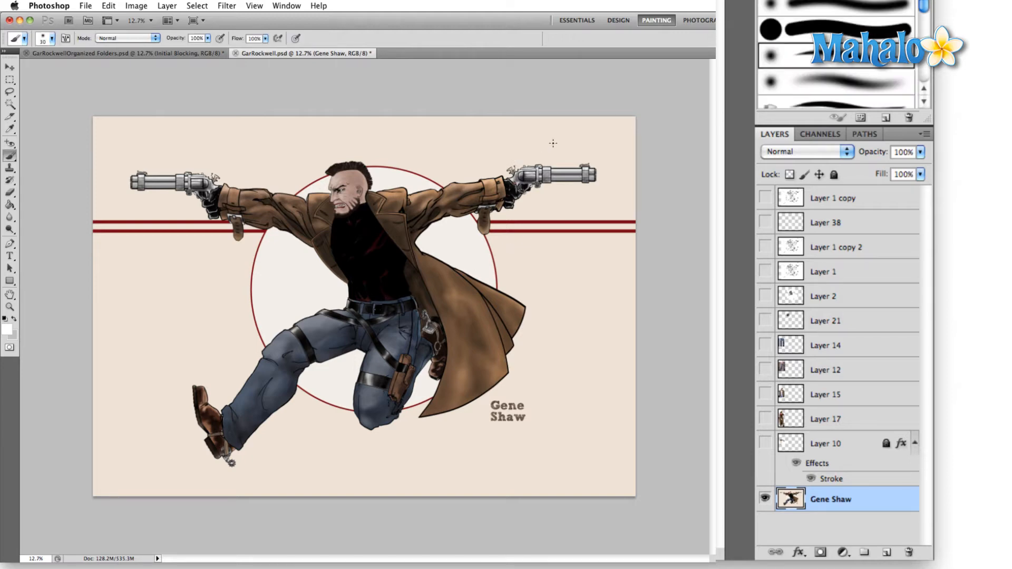
right_click(552, 143)
drag(585, 164, 618, 163)
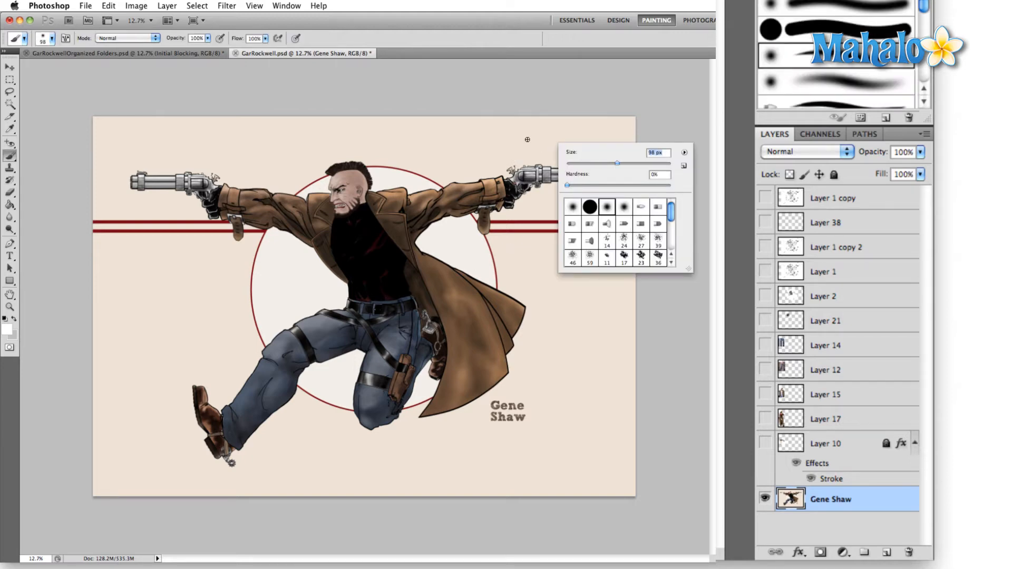
alt+click(543, 134)
alt+click(543, 134)
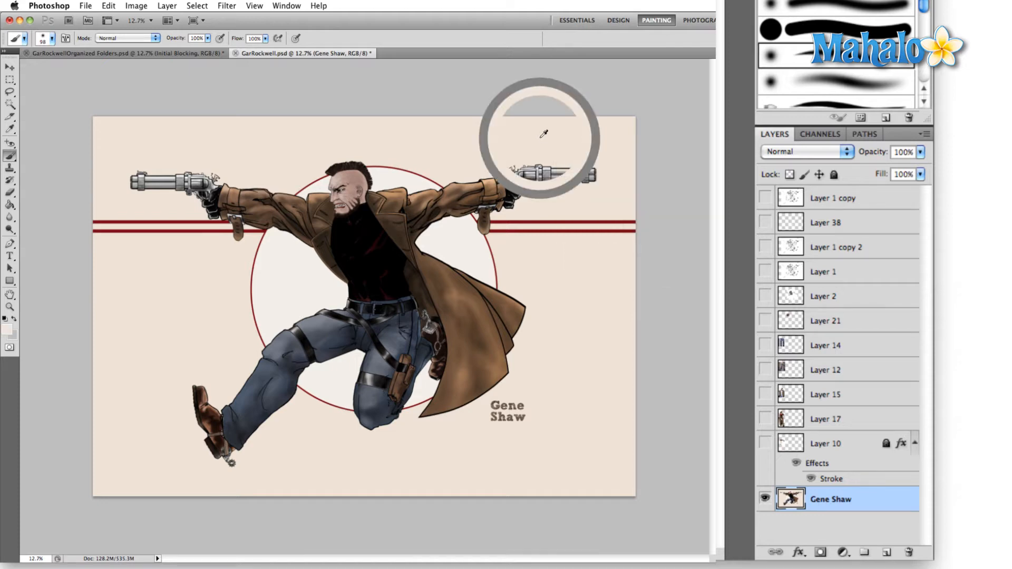
mouse_move(564, 186)
mouse_down()
mouse_move(558, 159)
mouse_move(557, 186)
mouse_move(562, 164)
mouse_move(575, 181)
mouse_move(574, 150)
mouse_move(595, 131)
mouse_move(581, 185)
mouse_move(576, 137)
mouse_up()
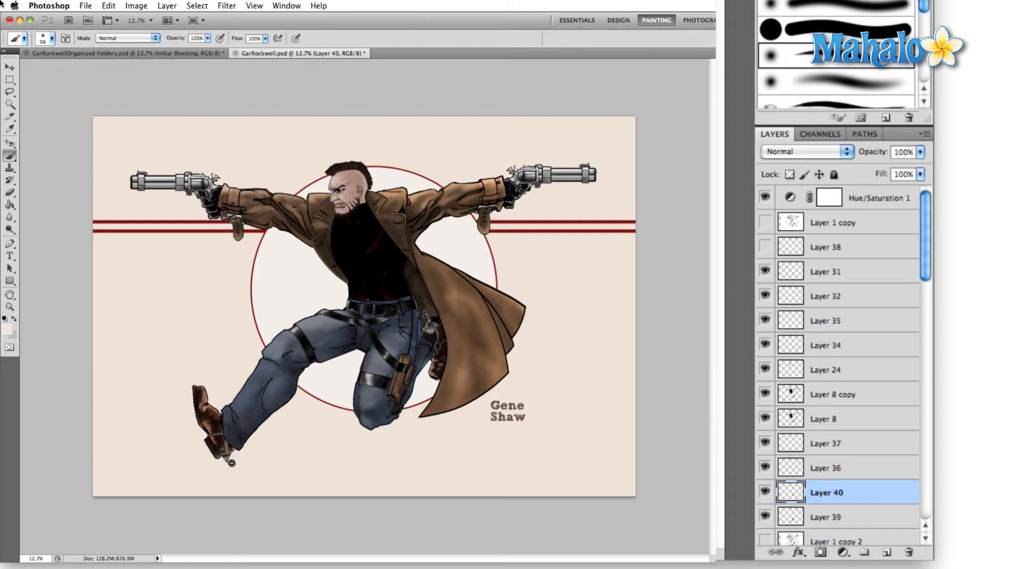
- Open the recent file Hike-016.jpg and select the whole image for copying
click(86, 6)
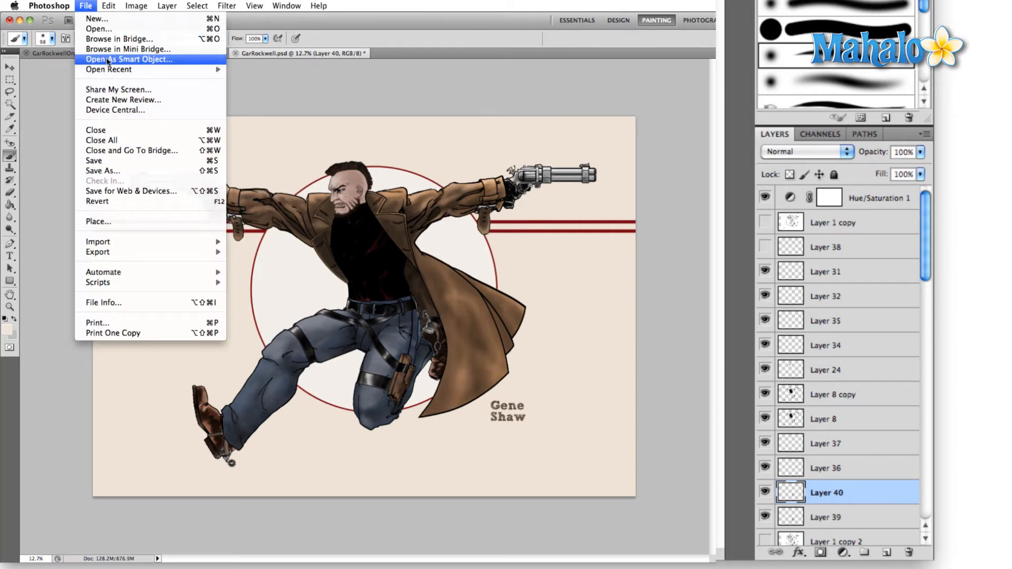
mouse_move(199, 69)
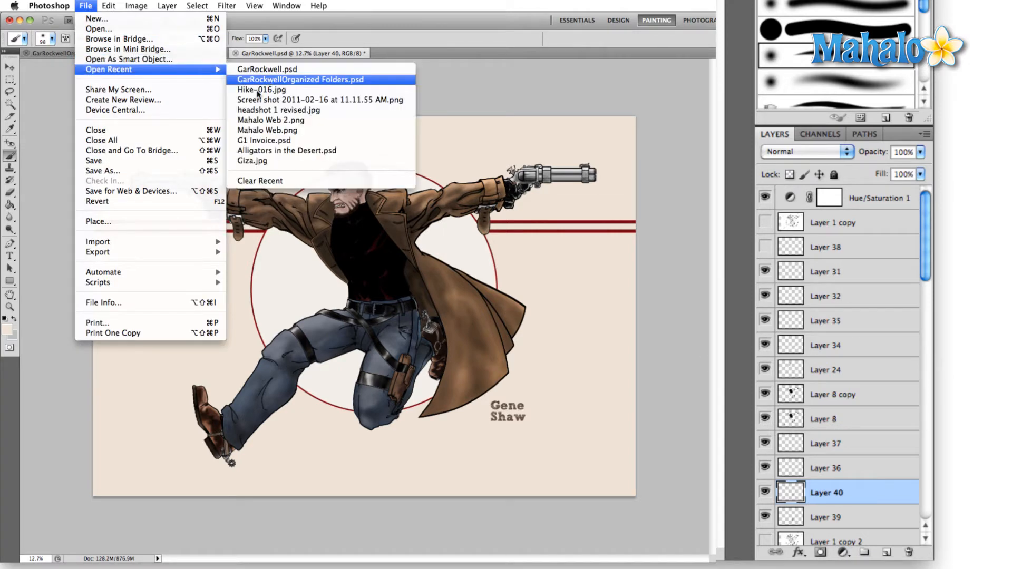
click(257, 93)
key(ctrl+a)
- Paste the copied road photo into GarRockwell.psd as a new layer directly above Layer 6
click(303, 54)
scroll(835, 289, down, 15)
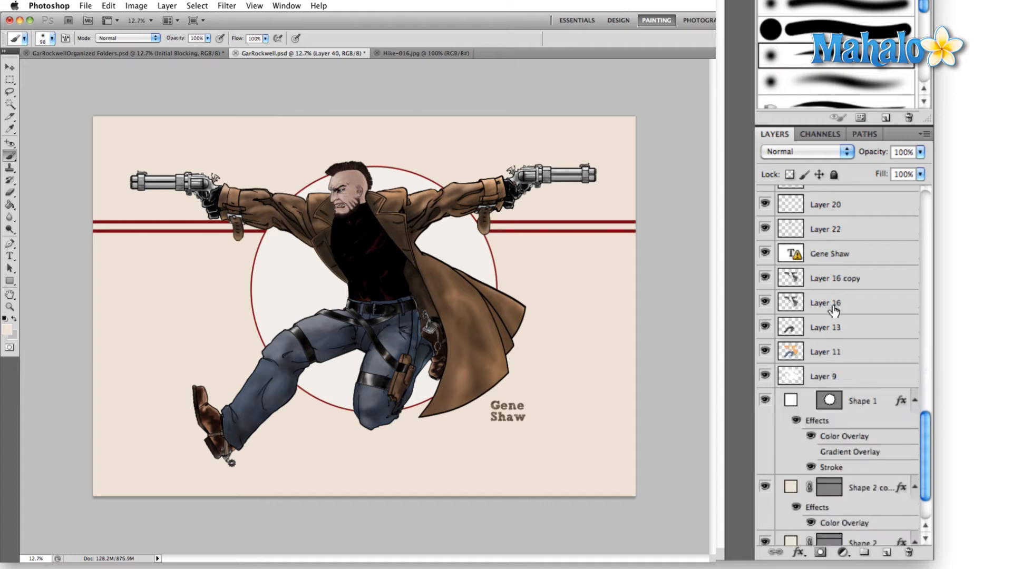
scroll(833, 311, down, 3)
click(894, 532)
key(ctrl+v)
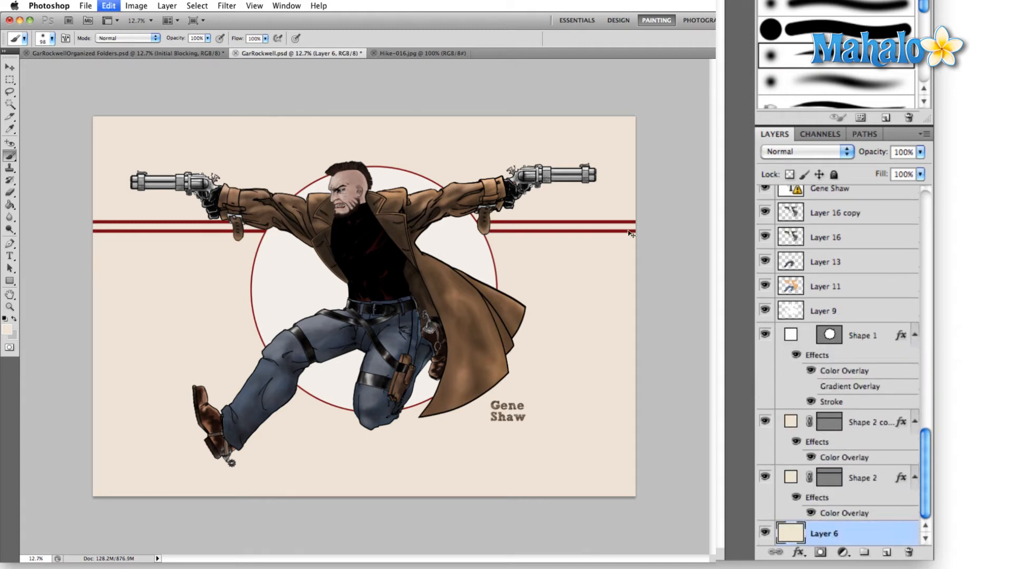
key(ctrl+g)
key(ctrl+z)
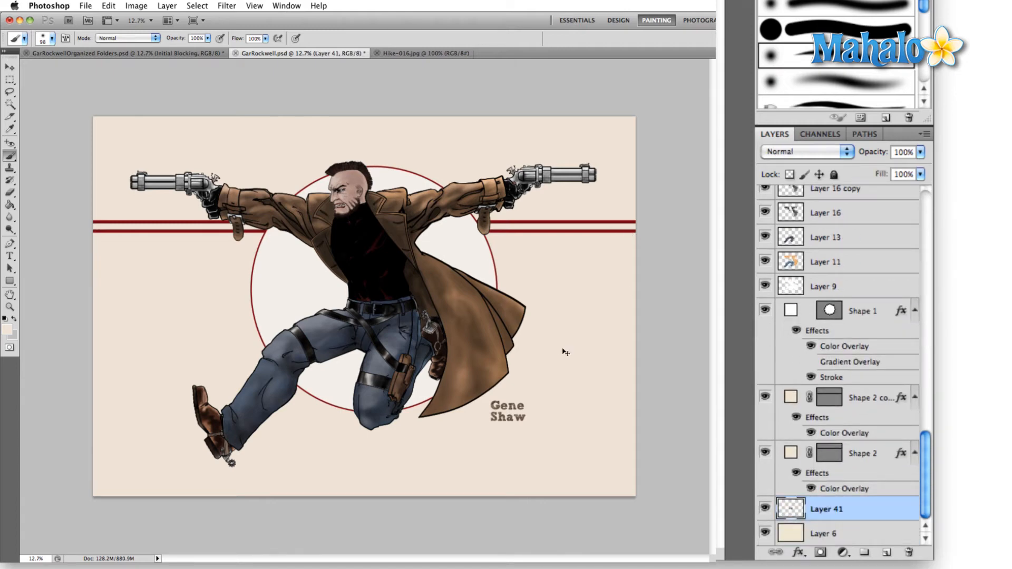
- Scale the pasted road photo with Free Transform until it covers the whole canvas, and hide its layer
key(ctrl+t)
drag(400, 333, 604, 467)
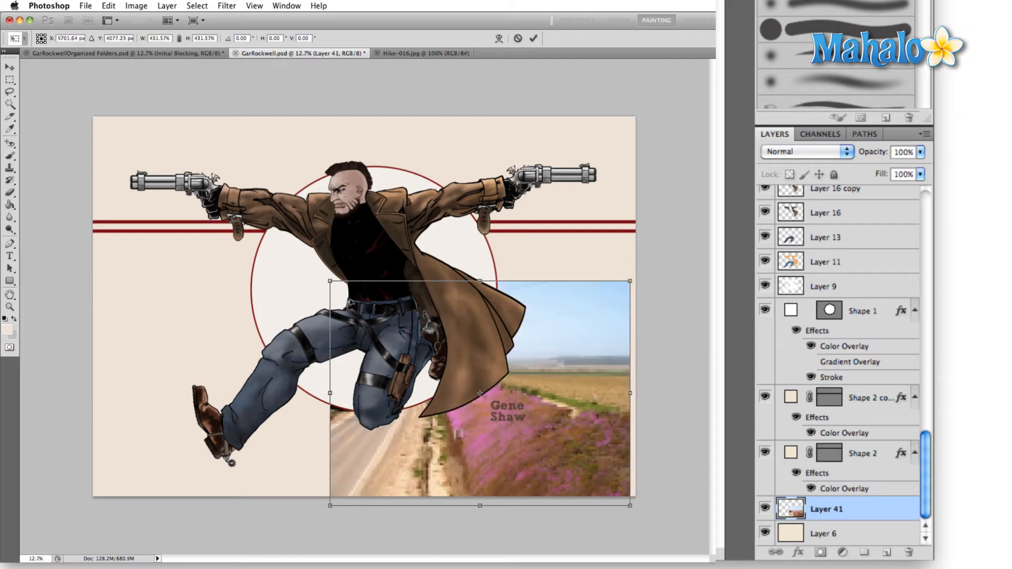
drag(328, 276, 84, 109)
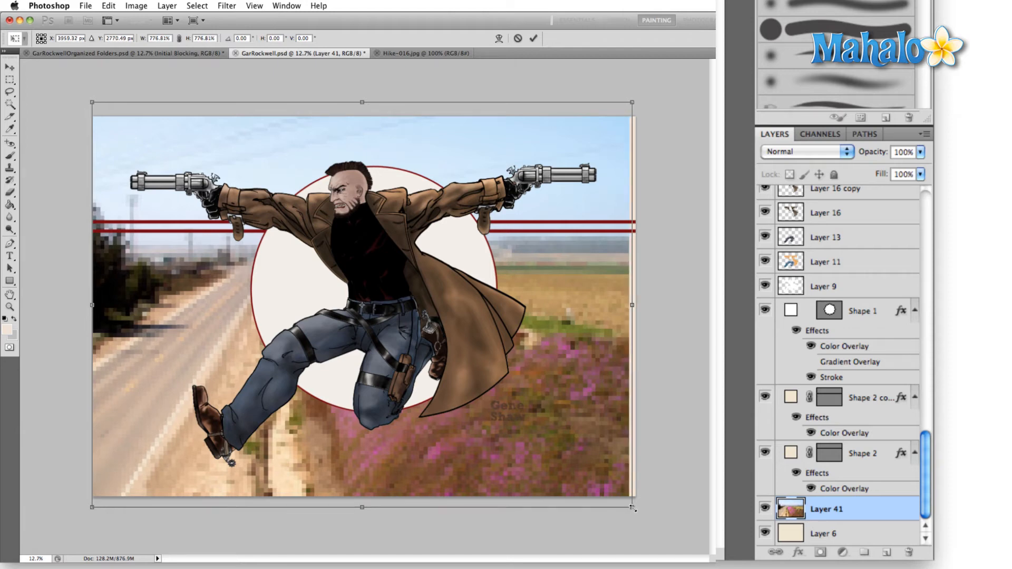
key(Return)
key(b)
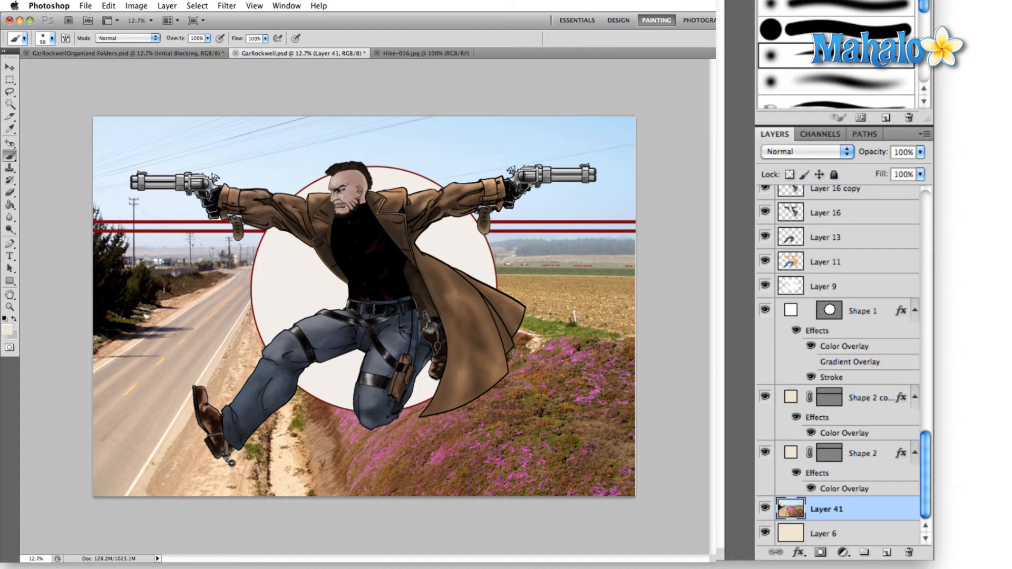
click(765, 509)
scroll(810, 448, up, 15)
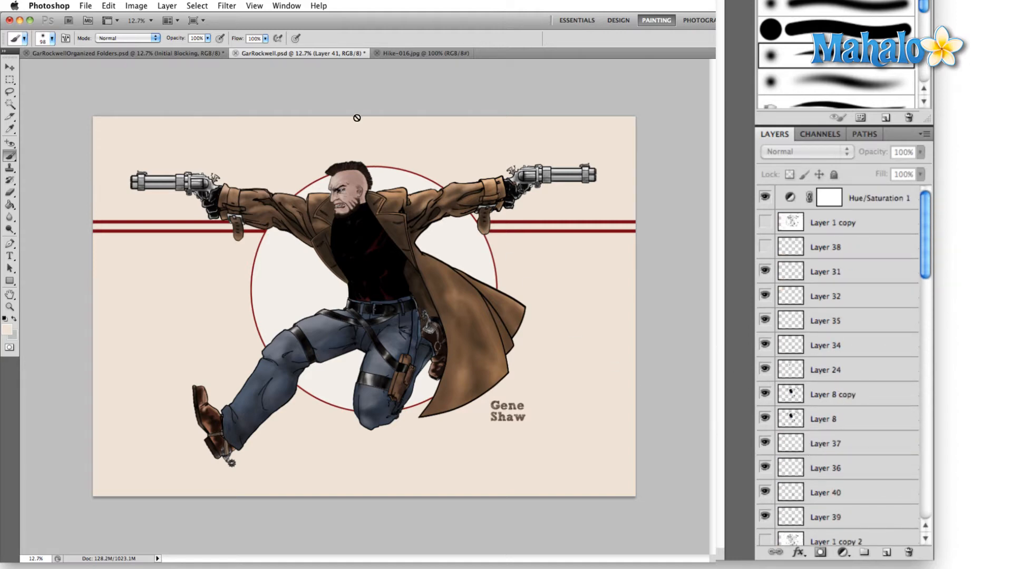
- Switch to GarRockwellOrganized Folders.psd and hide the Left Mateba and Right Mateba layers to check what they color
click(111, 55)
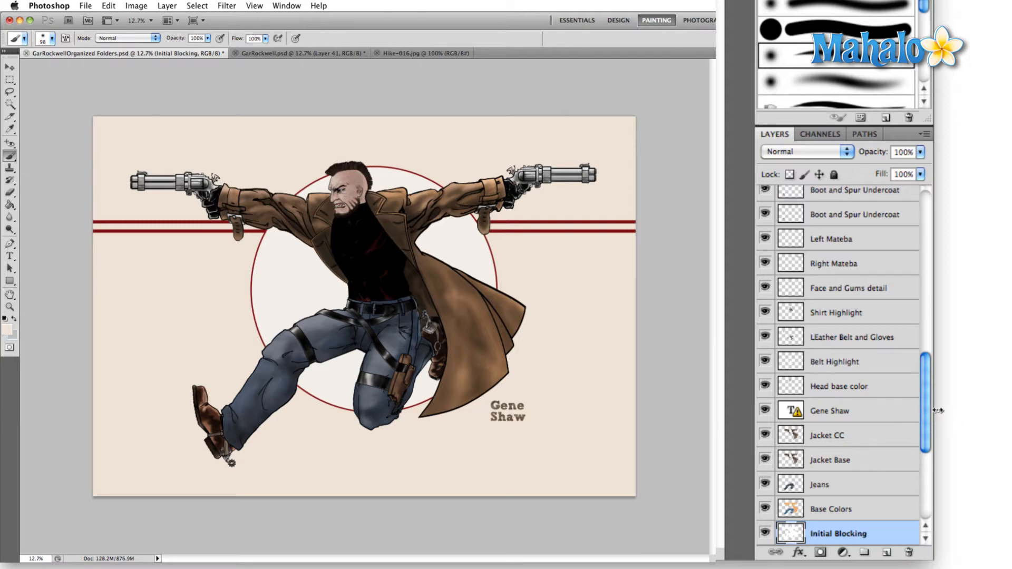
drag(926, 406, 922, 384)
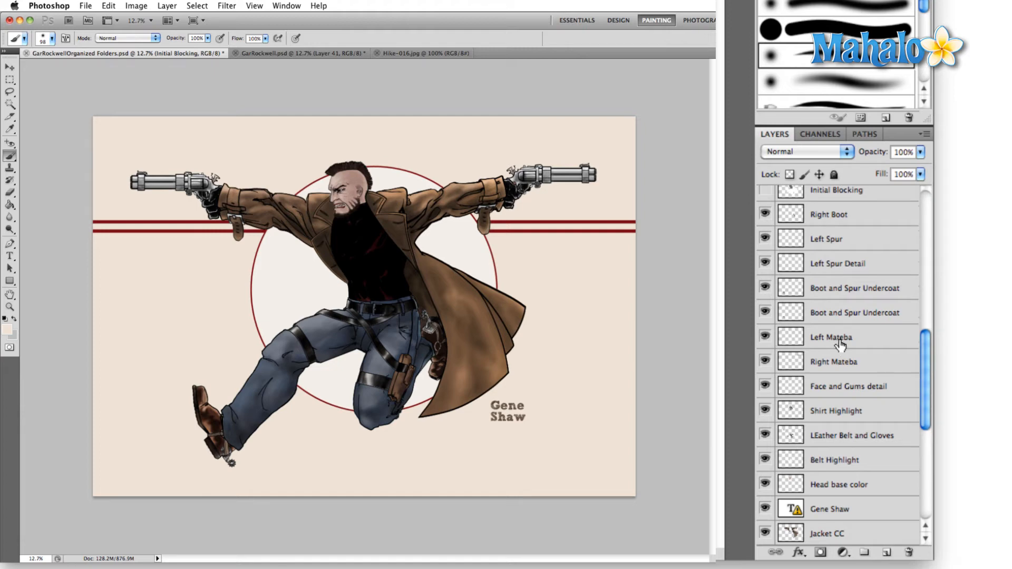
click(764, 337)
click(764, 361)
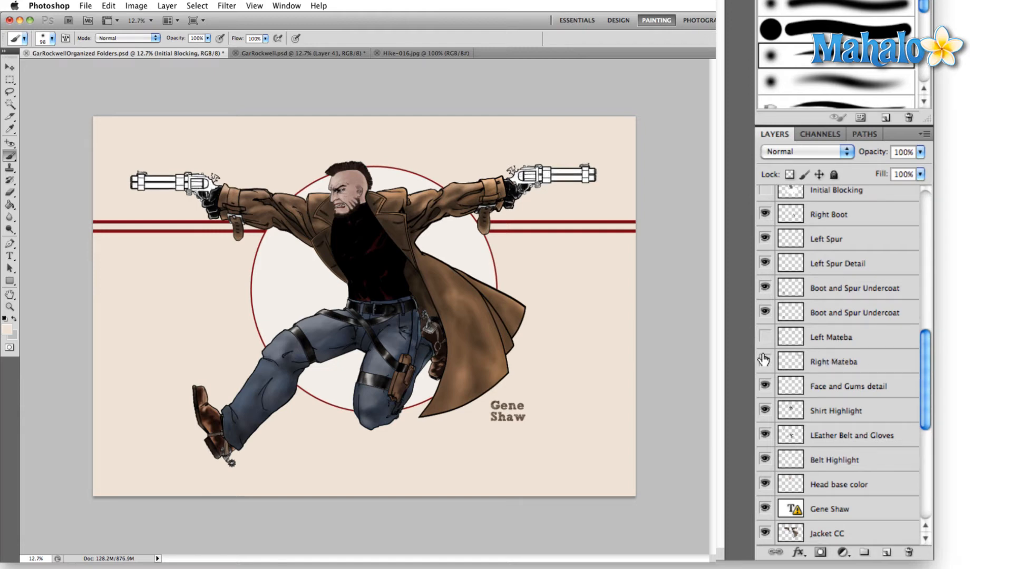
scroll(815, 347, up, 10)
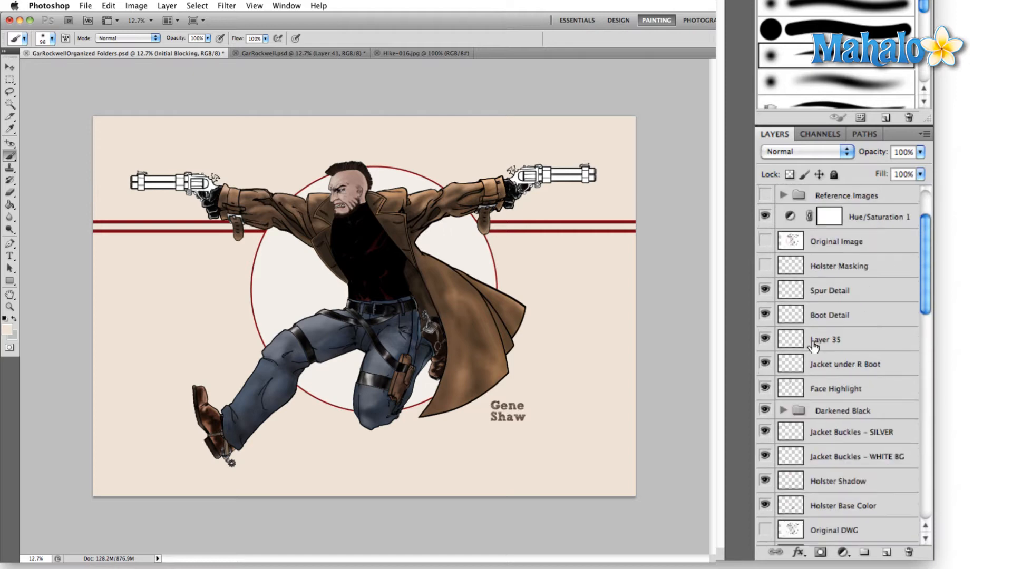
- Toggle the Darkened Black folder off and on to check its contribution to the artwork
scroll(780, 350, down, 5)
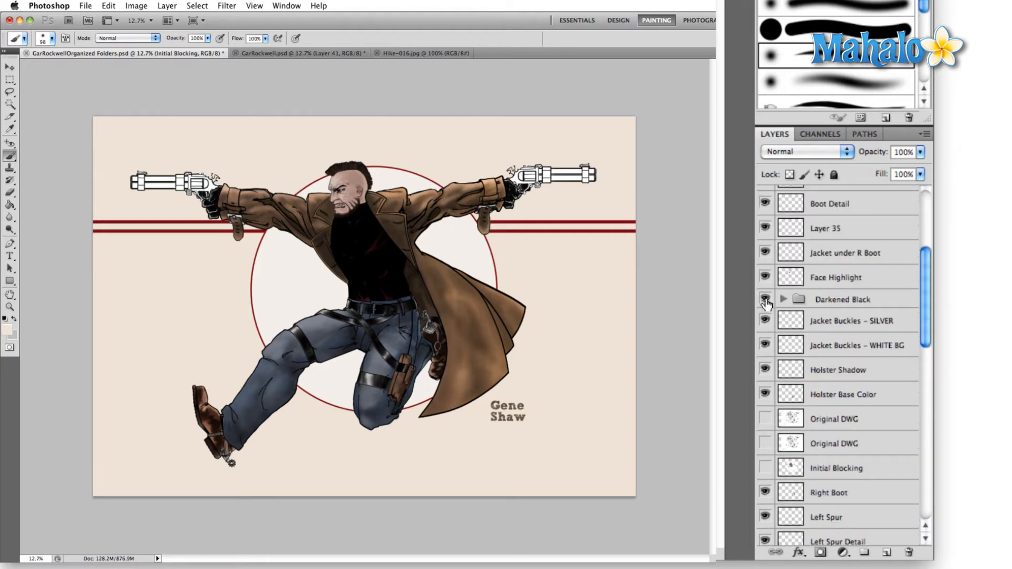
click(766, 300)
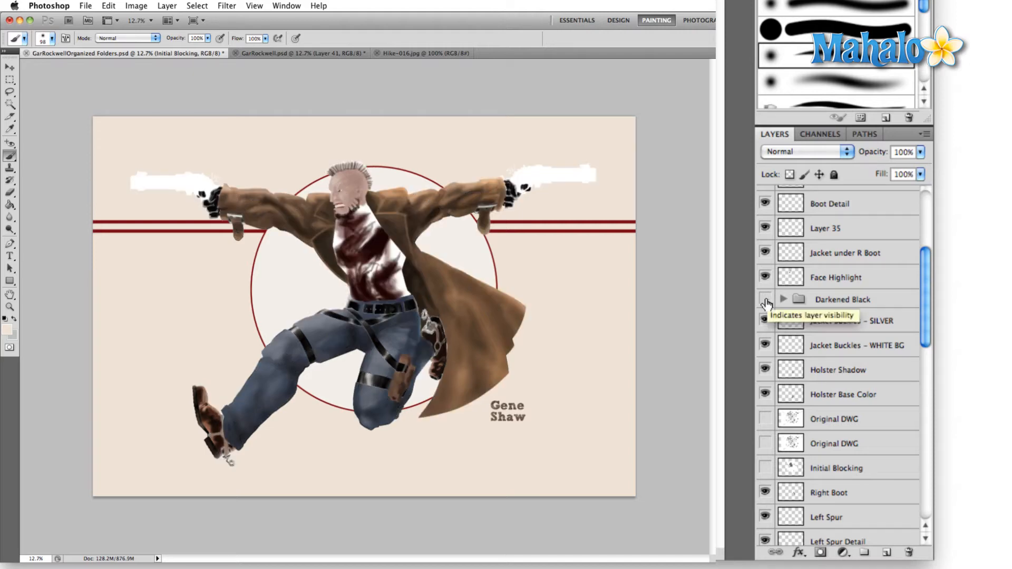
click(765, 300)
scroll(812, 453, down, 5)
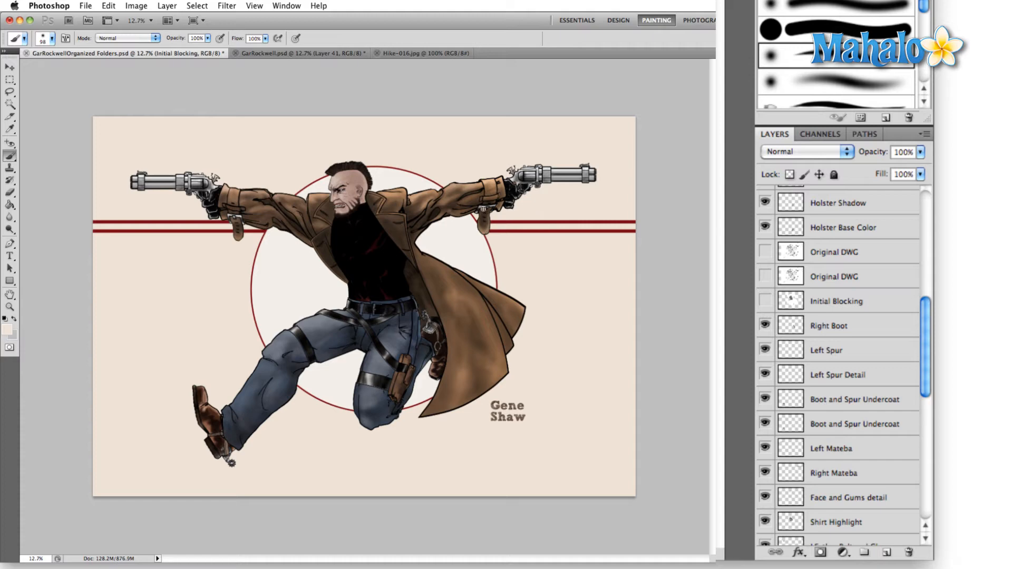
scroll(810, 318, up, 6)
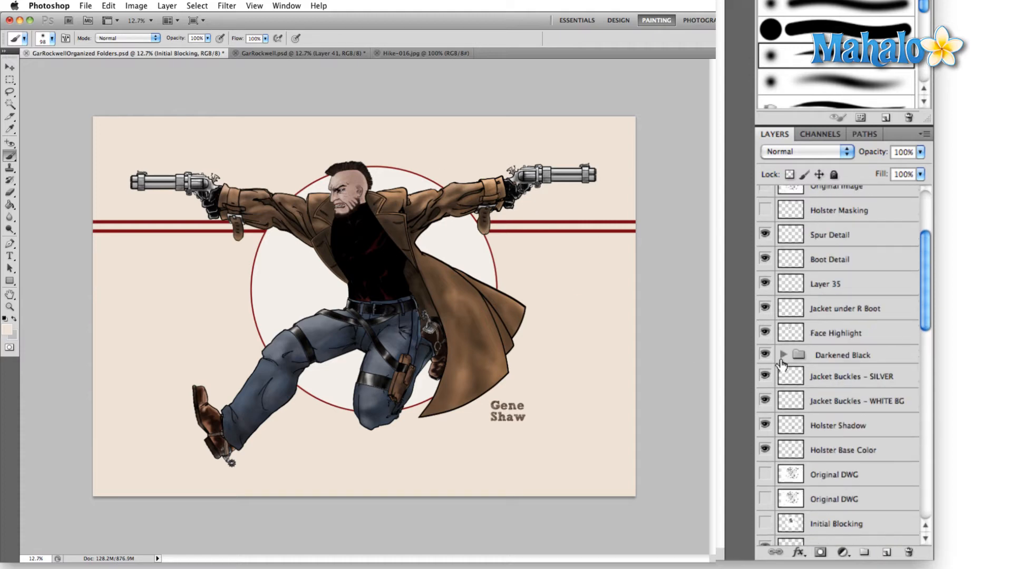
- Expand the Darkened Black folder to inspect the layers inside, select the folder and collapse it again
click(783, 354)
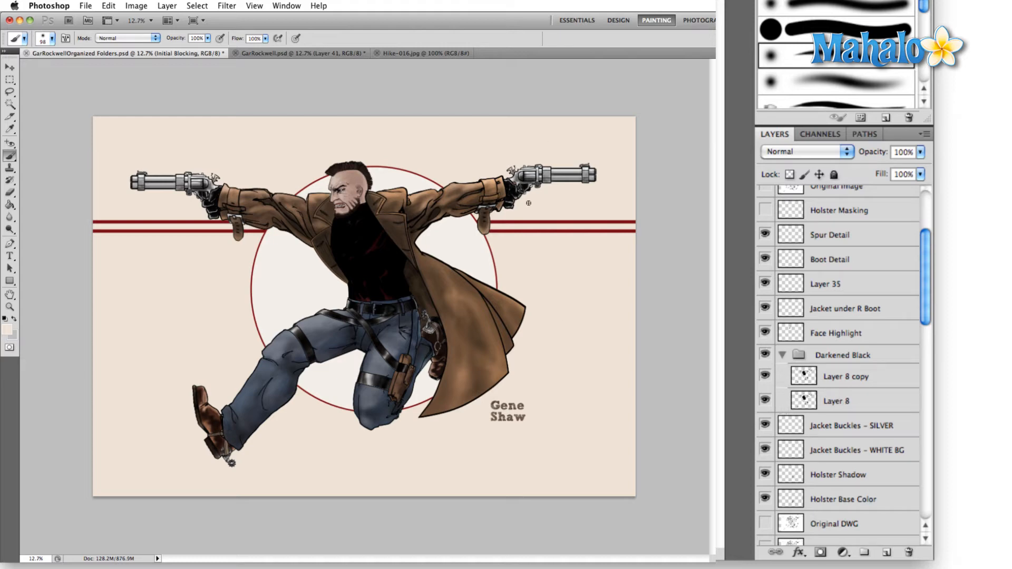
click(844, 355)
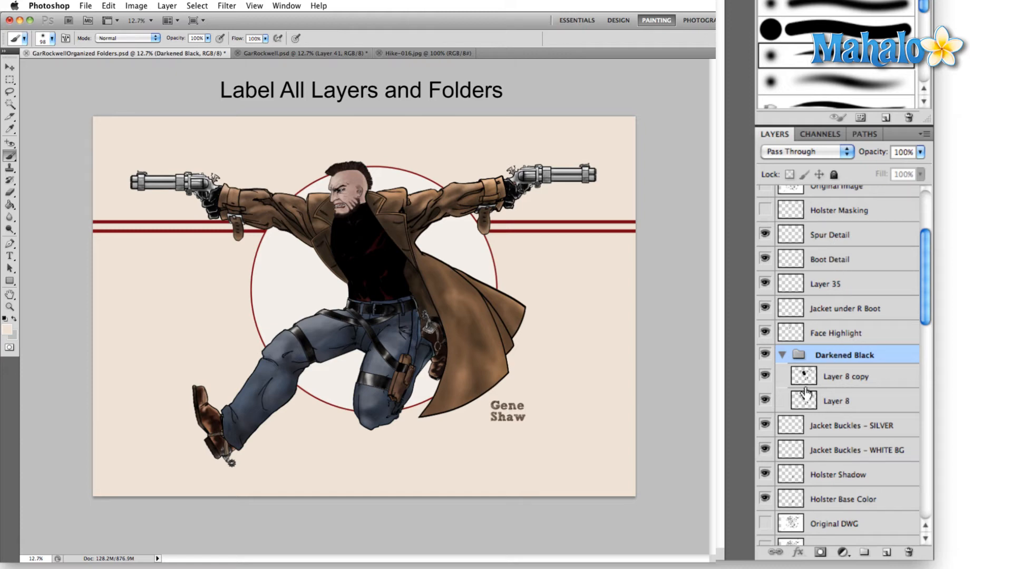
click(783, 355)
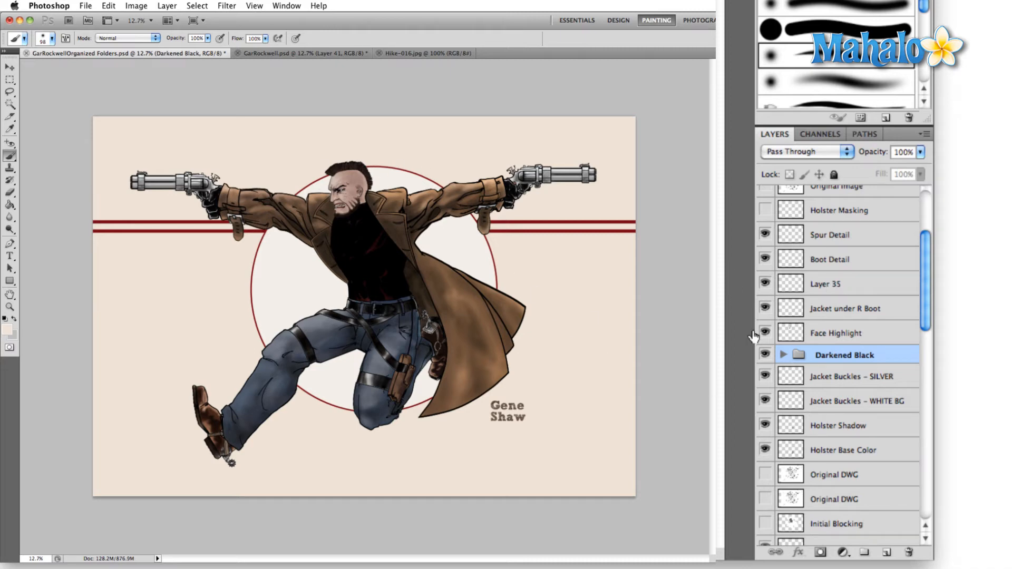
- Compare the labeled layers with the numbered, unlabeled ones in GarRockwell.psd, selecting Layer 23 there
scroll(787, 364, down, 10)
scroll(787, 363, up, 5)
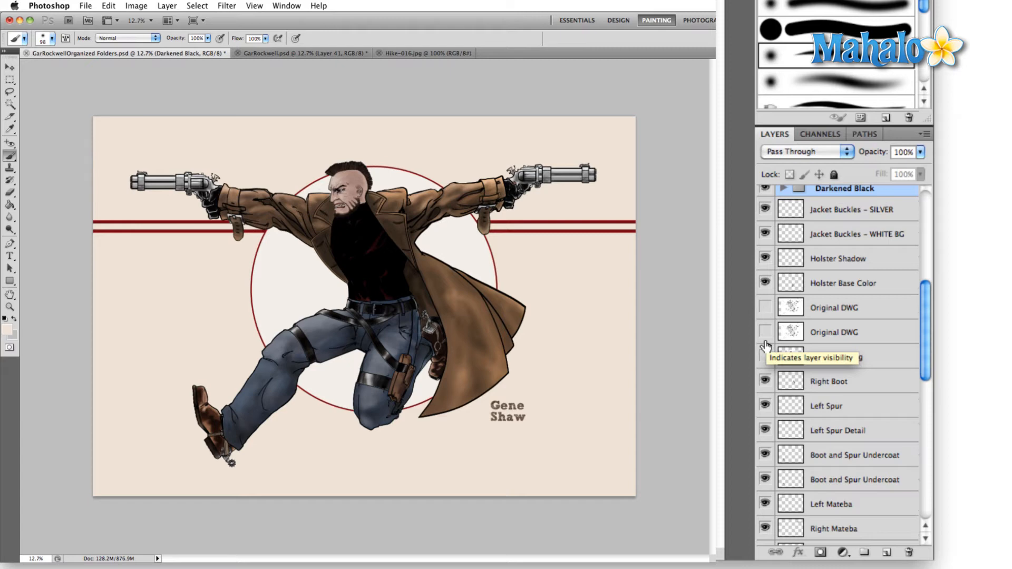
click(285, 54)
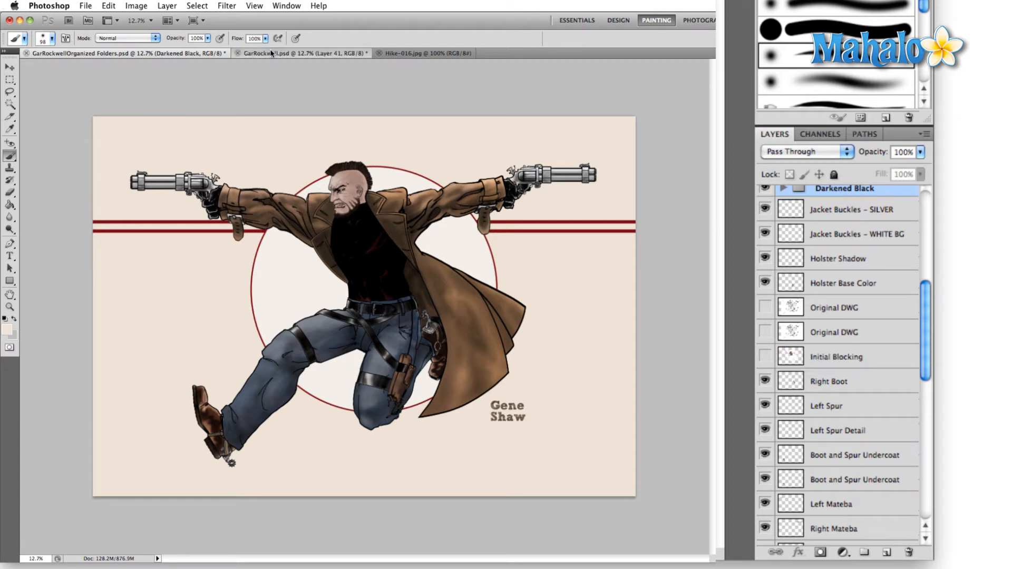
scroll(838, 255, up, 8)
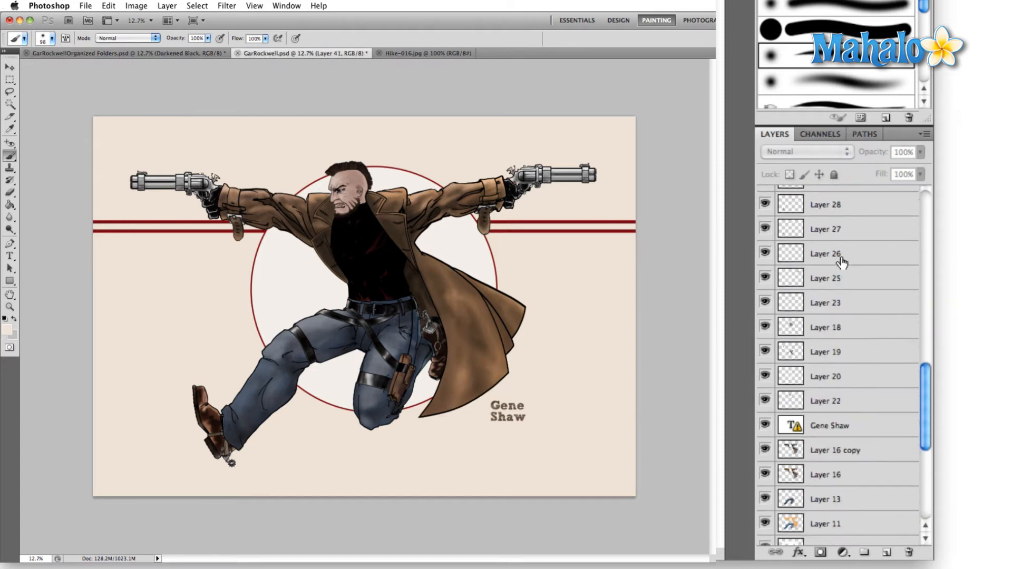
click(838, 327)
click(828, 403)
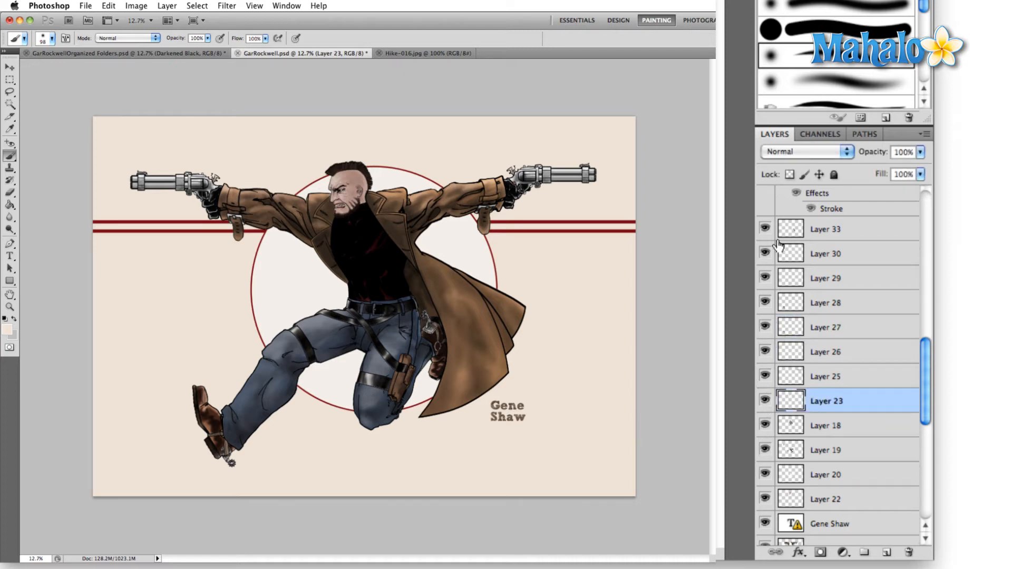
- Return to GarRockwellOrganized Folders.psd and hide all layers from Right Boot down to LEather Belt and Gloves
click(191, 55)
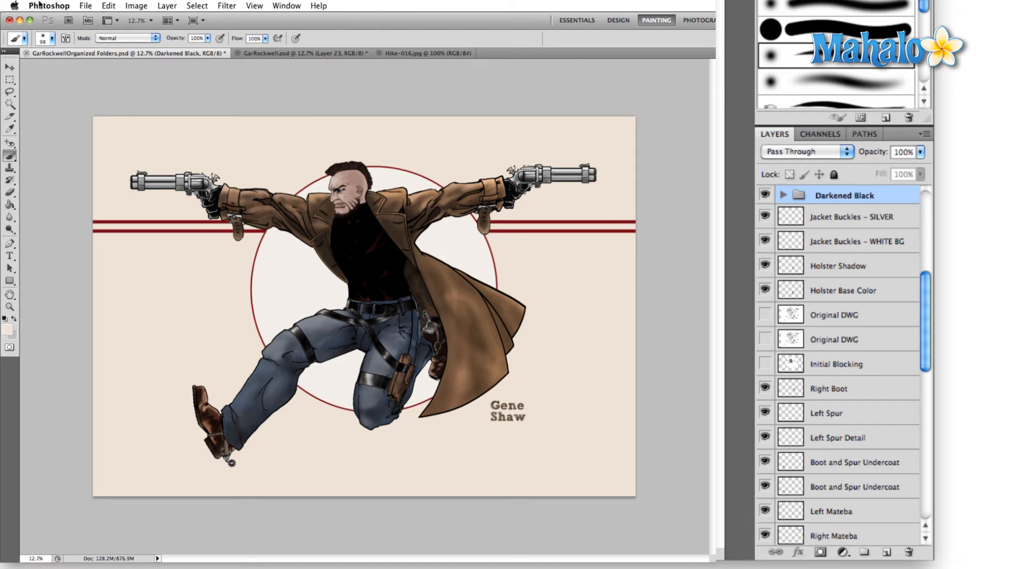
scroll(815, 296, down, 5)
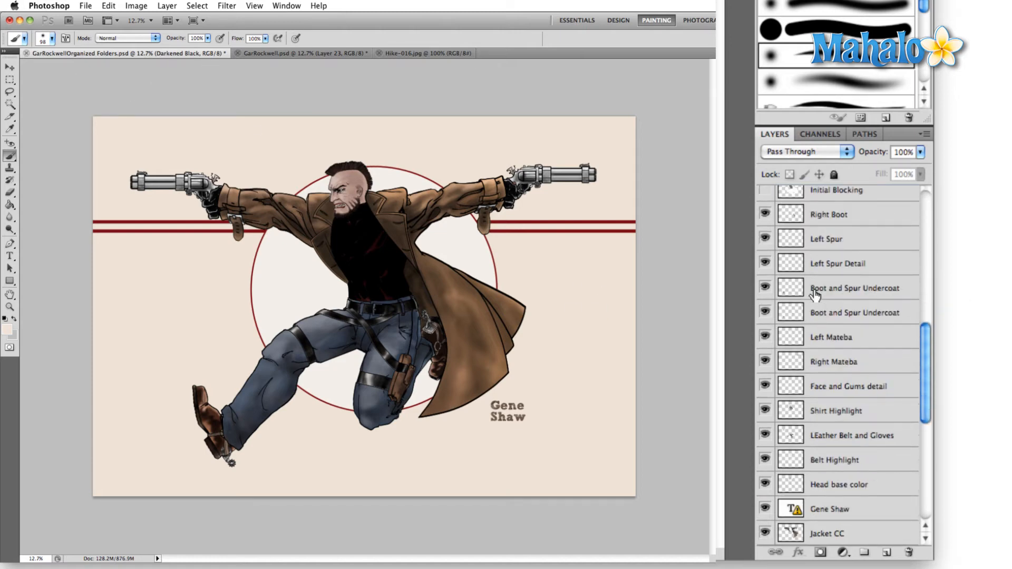
drag(760, 227, 767, 438)
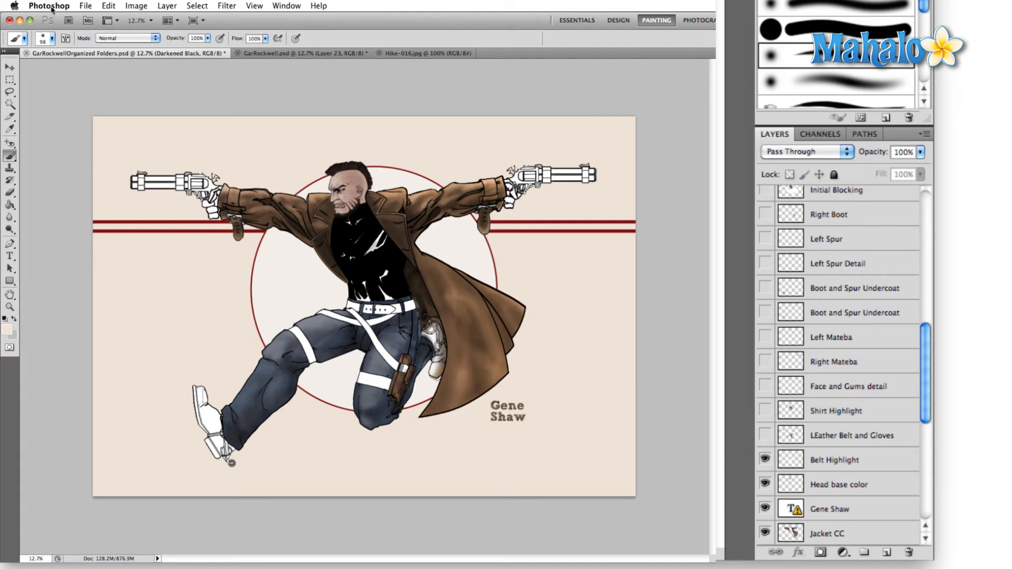
- Start saving the document as a new Photoshop file and try the name GarRockwellNo Belt Color.psd
click(82, 7)
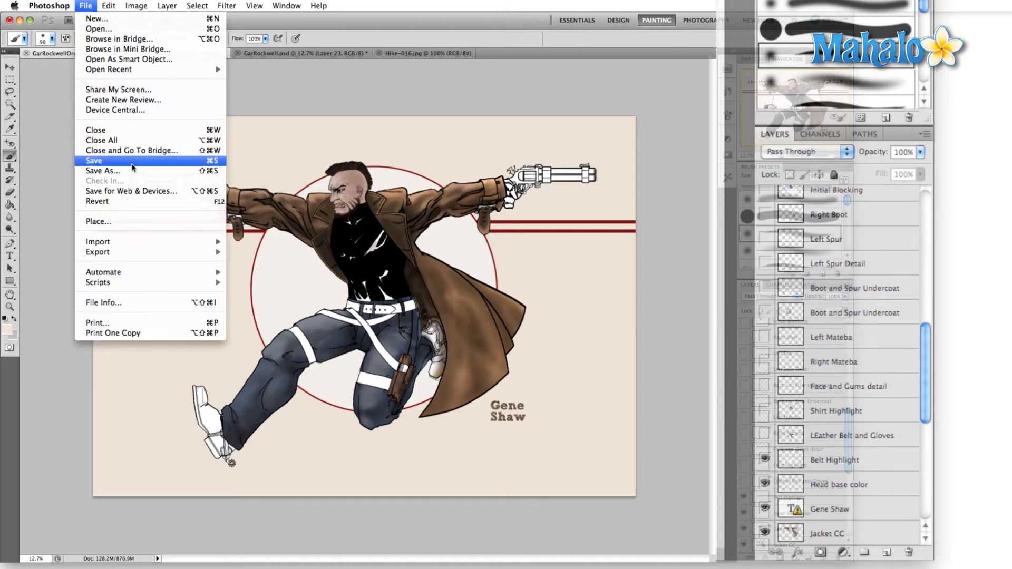
click(132, 169)
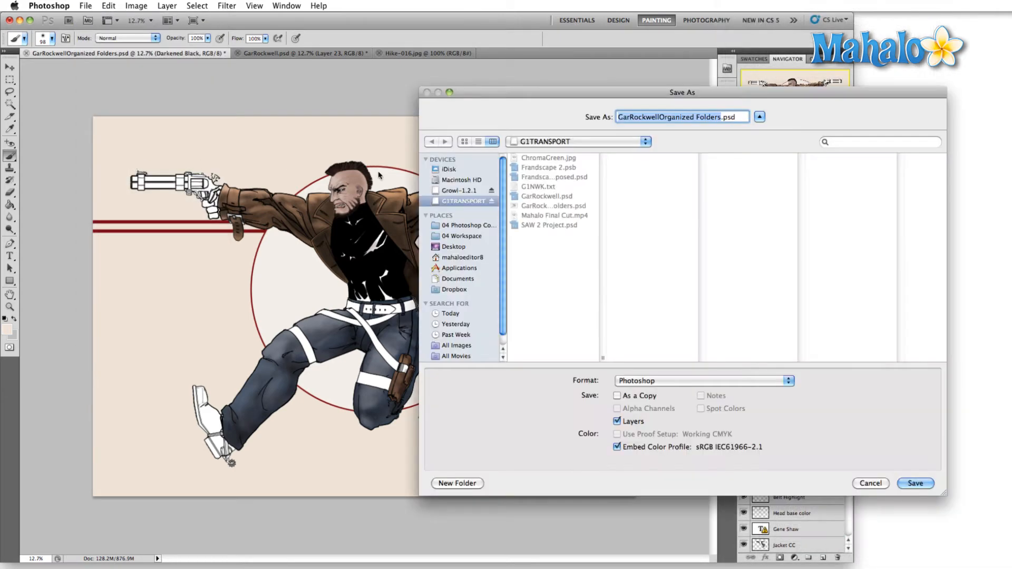
click(668, 119)
drag(659, 117, 720, 118)
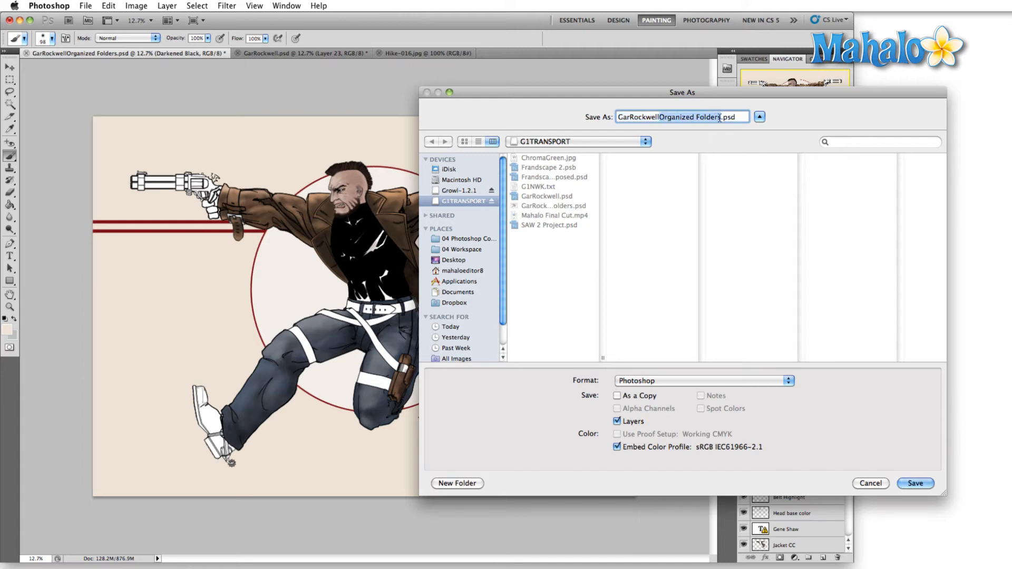
text(No)
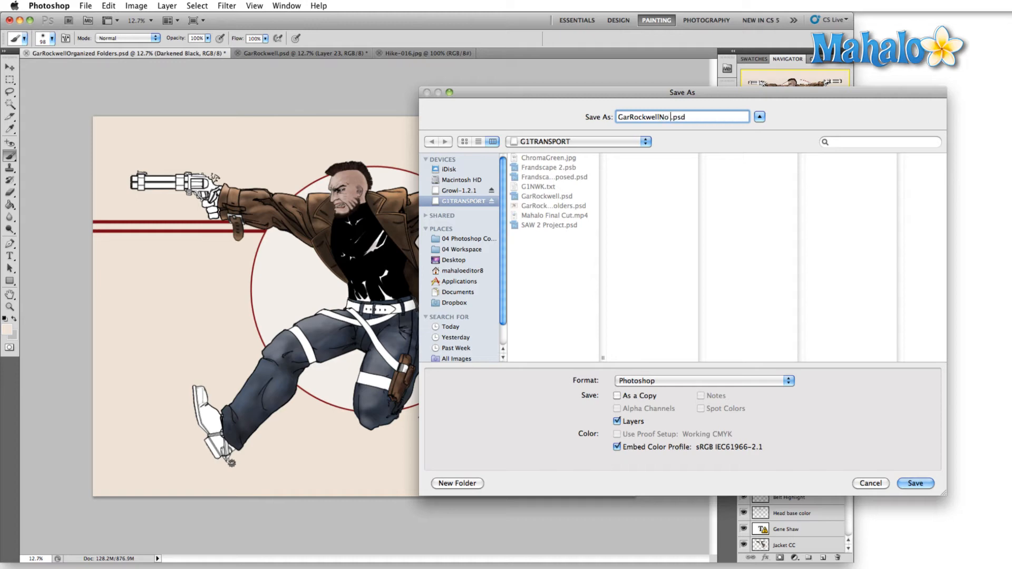
text( Belt Cok)
key(BackSpace)
text(ooe)
key(BackSpace)
text(r)
- Replace the descriptive file name ending with version numbers, first 001 and then 023, and cancel the save
key(BackSpace)
key(BackSpace)
key(BackSpace)
key(BackSpace)
key(BackSpace)
key(BackSpace)
key(BackSpace)
key(BackSpace)
key(BackSpace)
key(BackSpace)
key(BackSpace)
key(BackSpace)
text(- 001)
key(BackSpace)
key(BackSpace)
key(BackSpace)
text(023)
key(Escape)
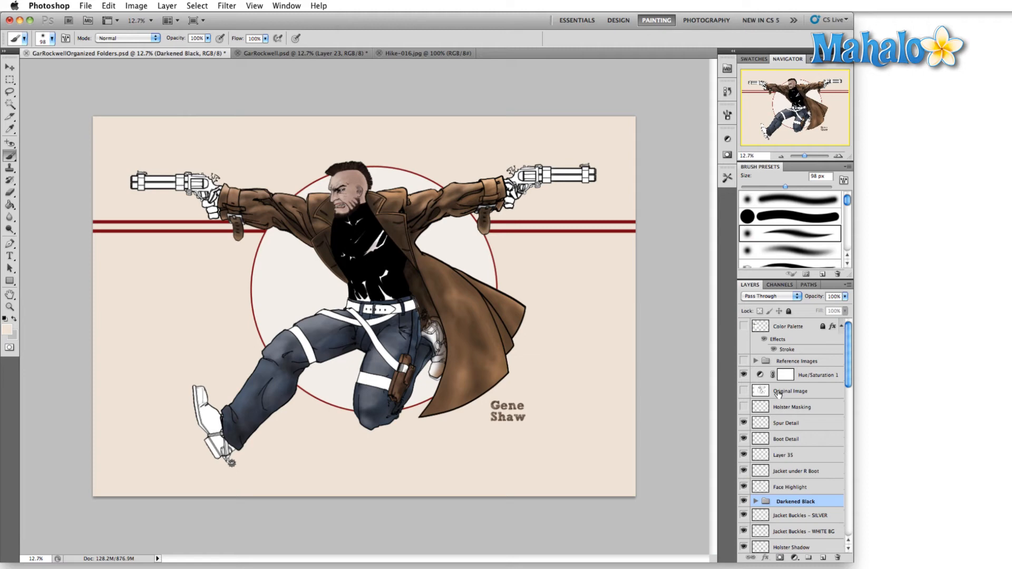
- Show the Reference Images folder and move its photos together across the canvas with the Move tool
click(744, 362)
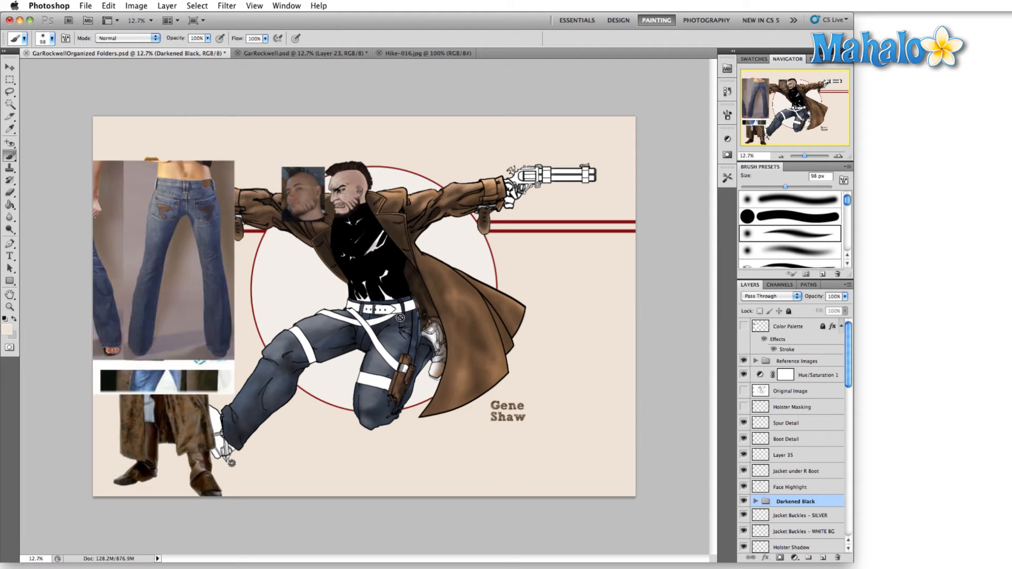
key(v)
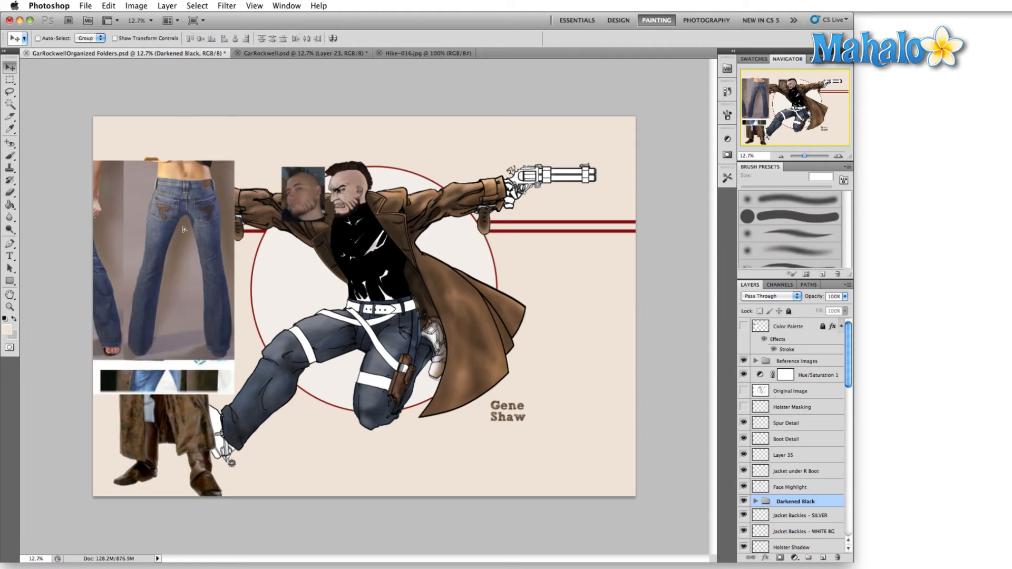
click(775, 364)
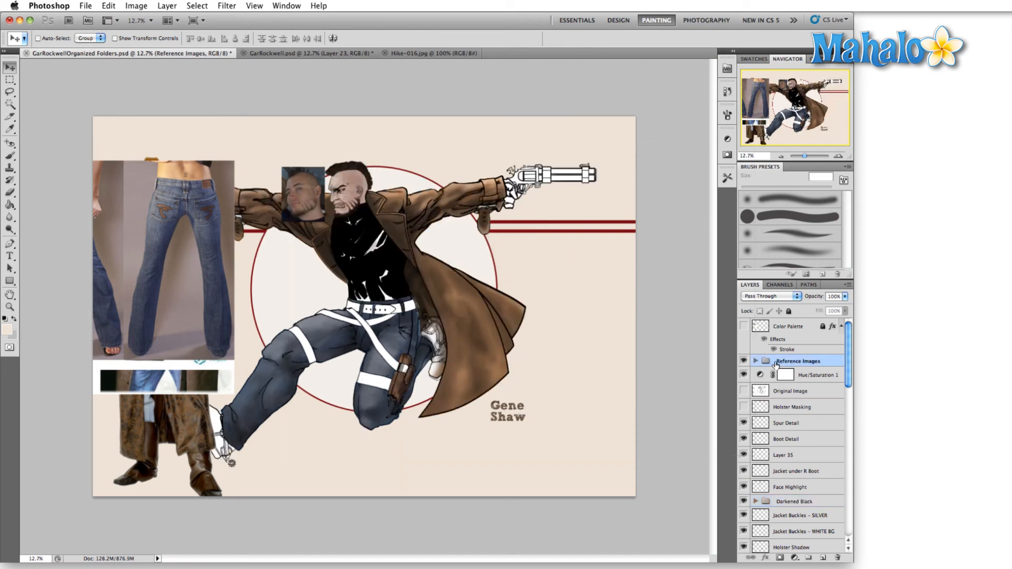
drag(174, 255, 555, 311)
- Select Layer 12 among the overlapping reference photos and move it aside to uncover the other jeans photo
right_click(339, 252)
click(343, 258)
right_click(282, 242)
click(260, 215)
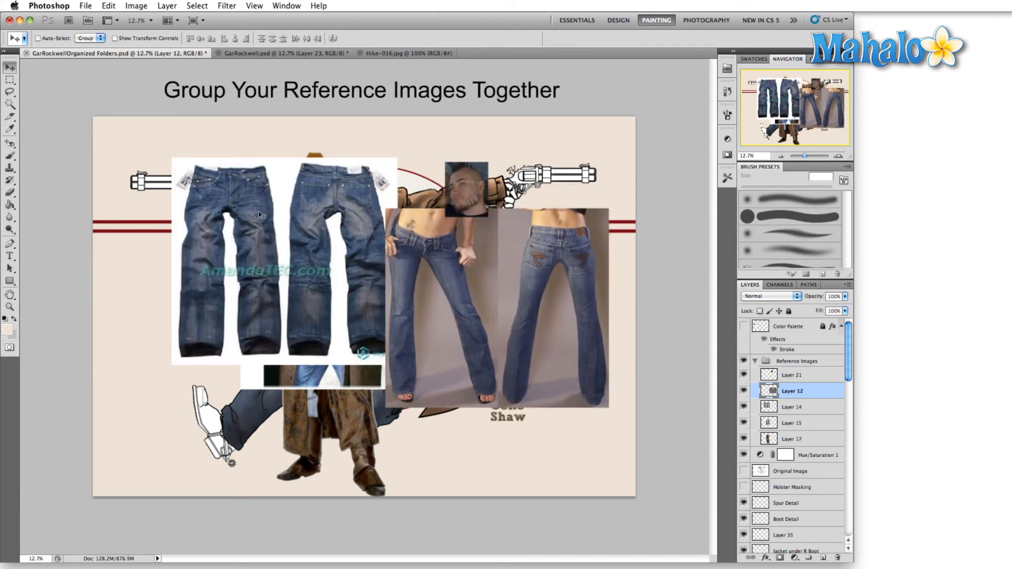
- Detach GarRockwell.psd and Hike-016.jpg into a small floating window beside the organized illustration
drag(253, 54, 310, 113)
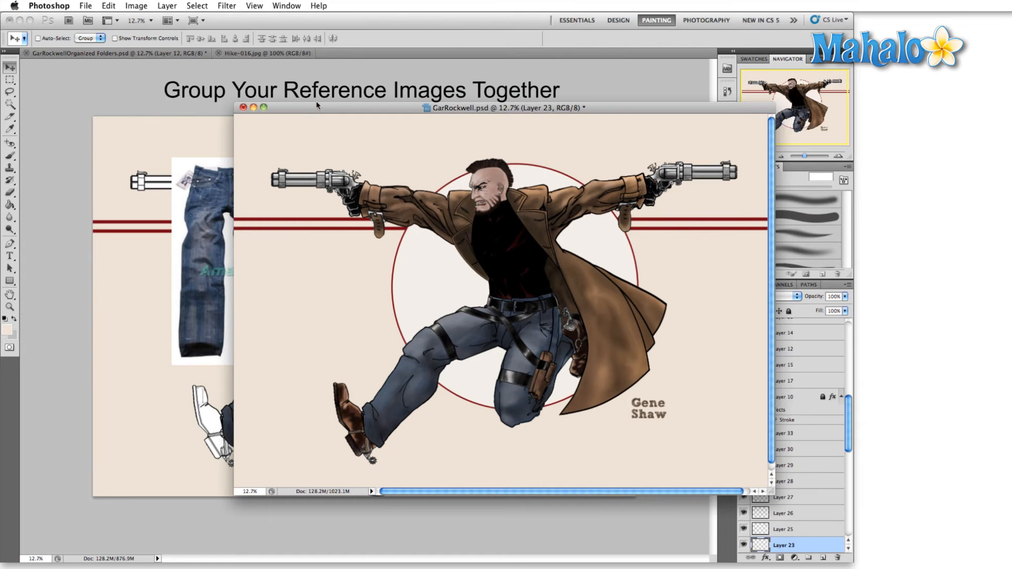
drag(290, 53, 530, 94)
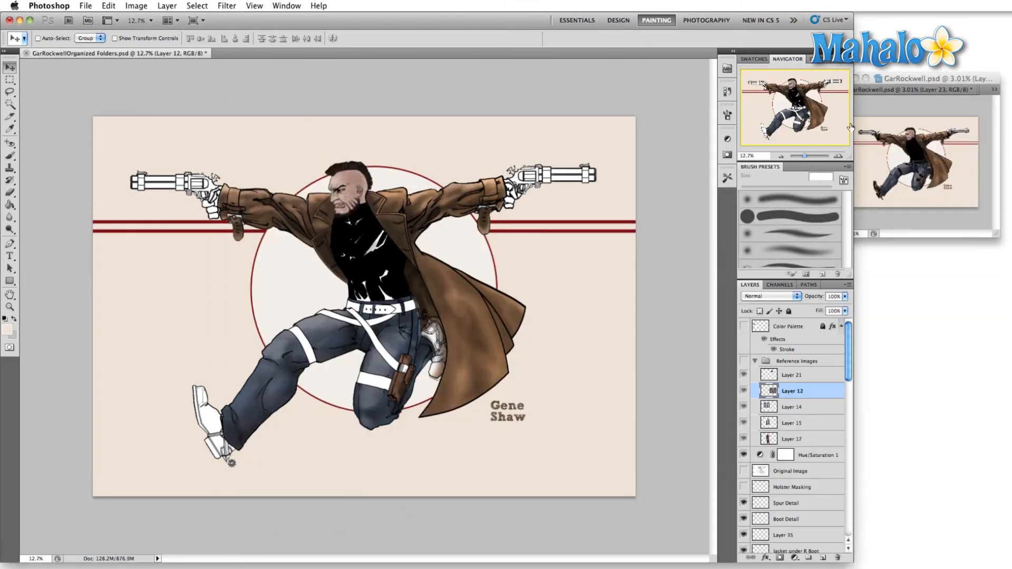
click(896, 101)
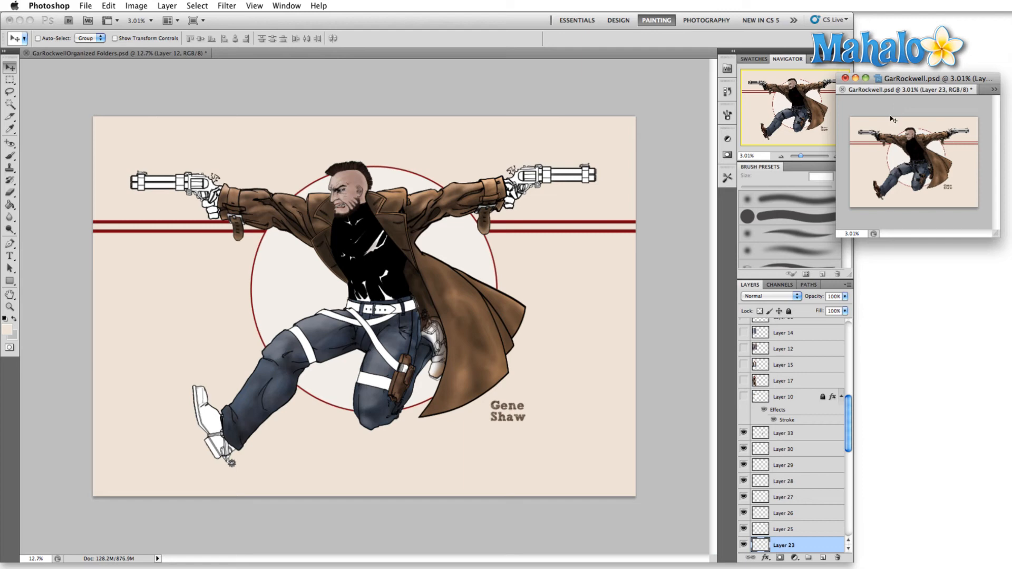
- Enlarge the floating document window, bring Hike-016.jpg to the front and place the window beside the illustration
click(994, 90)
click(958, 79)
drag(912, 79, 638, 64)
drag(717, 224, 881, 307)
click(754, 74)
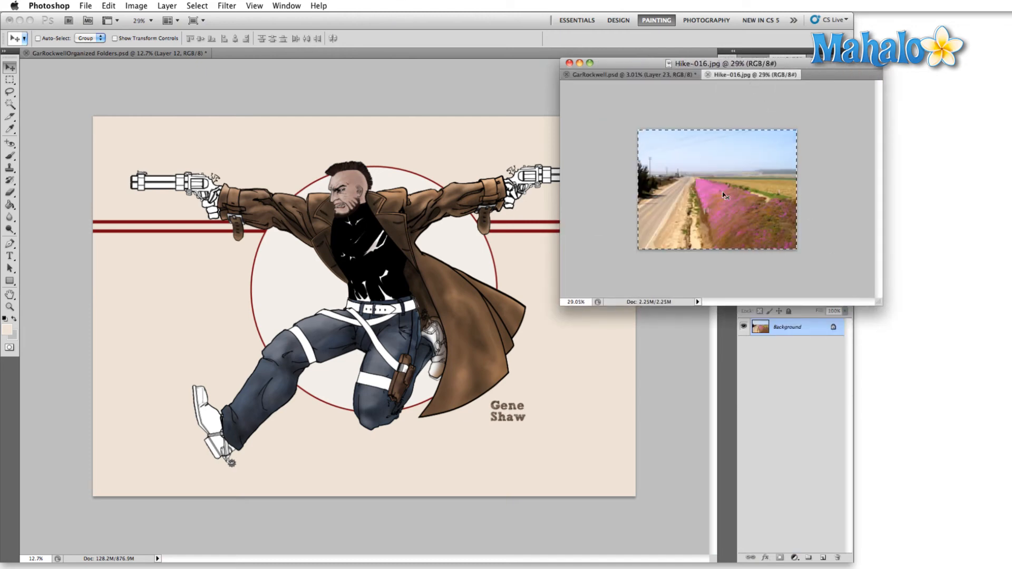
drag(645, 66, 778, 88)
- Sample the pink of the flowers in Hike-016.jpg (#ed63c2) as the foreground color
click(6, 330)
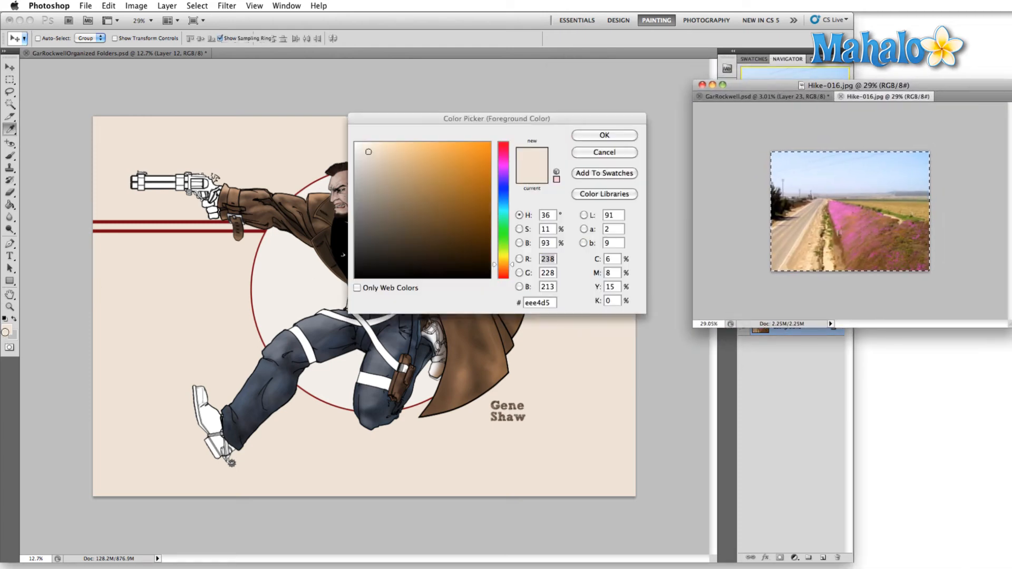
click(845, 208)
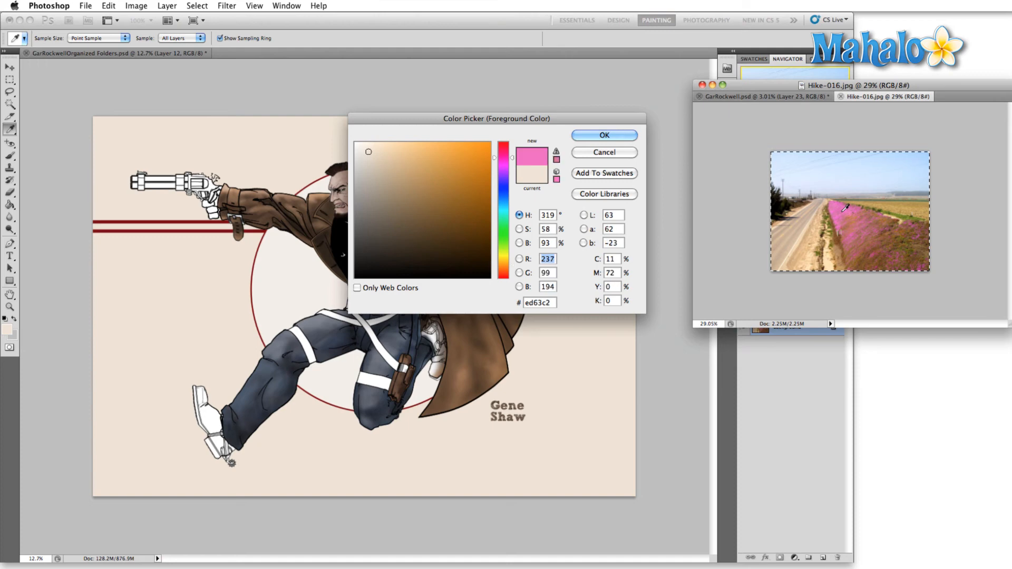
- Paint a pink test squiggle on a new layer beside the Gene Shaw text and undo the strokes
mouse_move(567, 466)
mouse_down()
mouse_move(600, 390)
mouse_move(580, 365)
mouse_move(557, 364)
mouse_up()
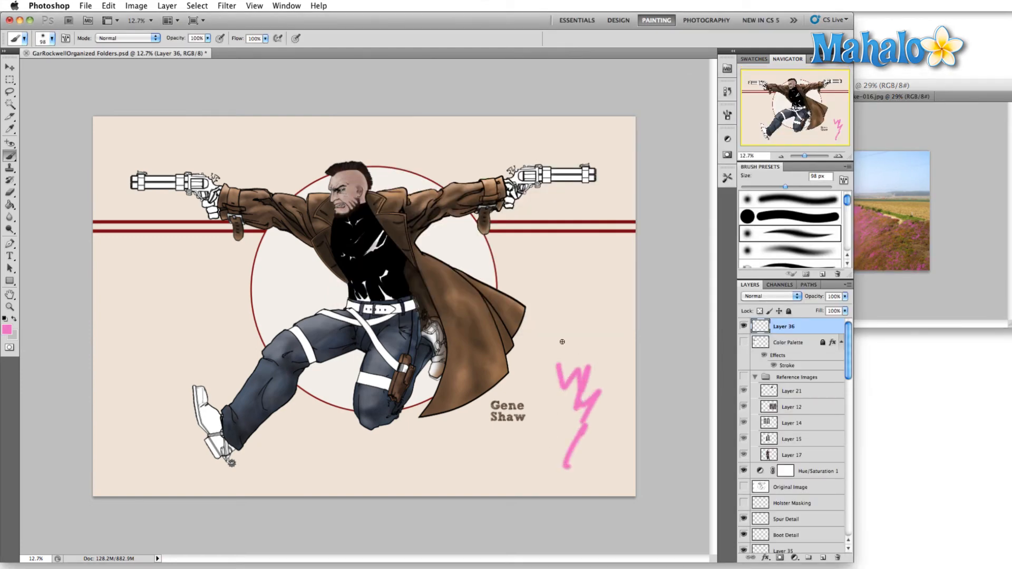
key(super+alt+z)
key(super+alt+z)
key(super+alt+z)
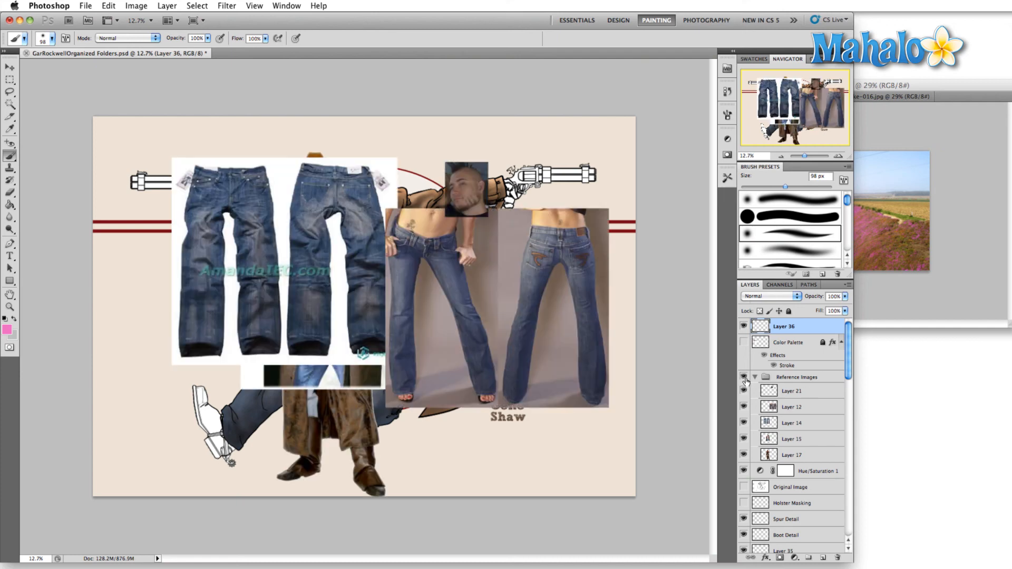
- Hide the Reference Images folder and toggle the Holster Shadow layer's visibility to check its effect
click(743, 378)
scroll(760, 435, down, 5)
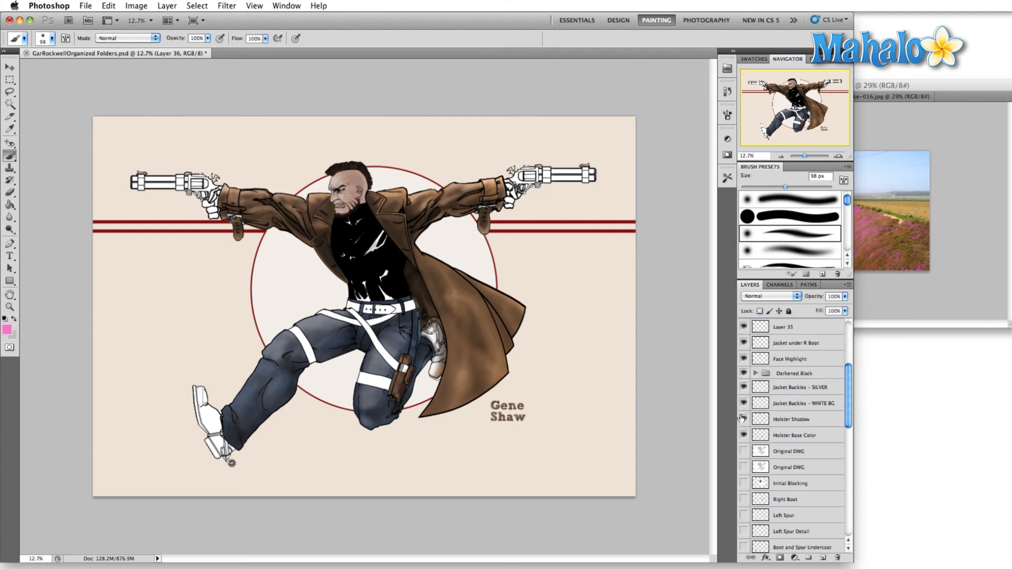
mouse_move(743, 419)
mouse_down()
mouse_move(743, 436)
mouse_move(744, 421)
mouse_up()
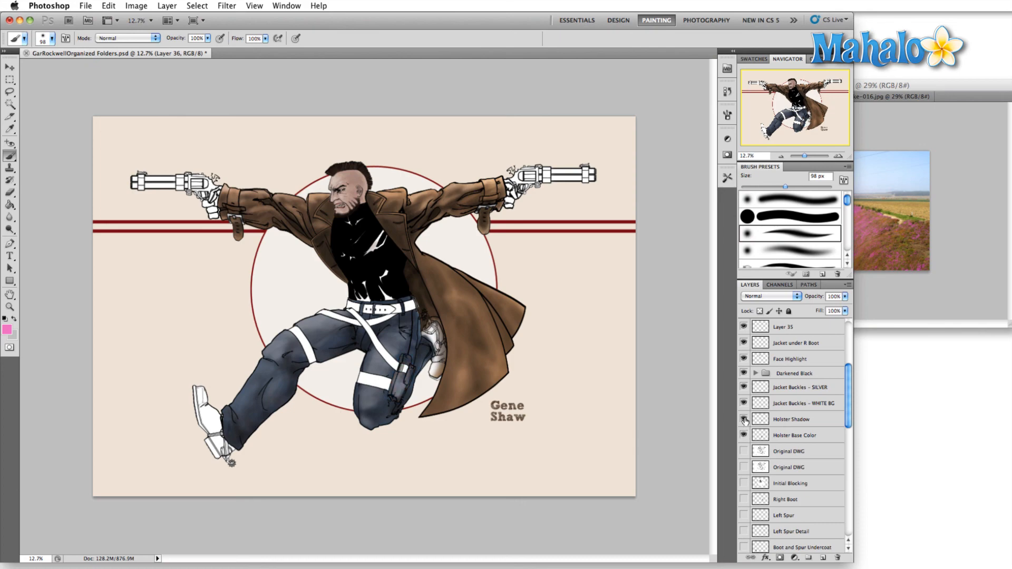